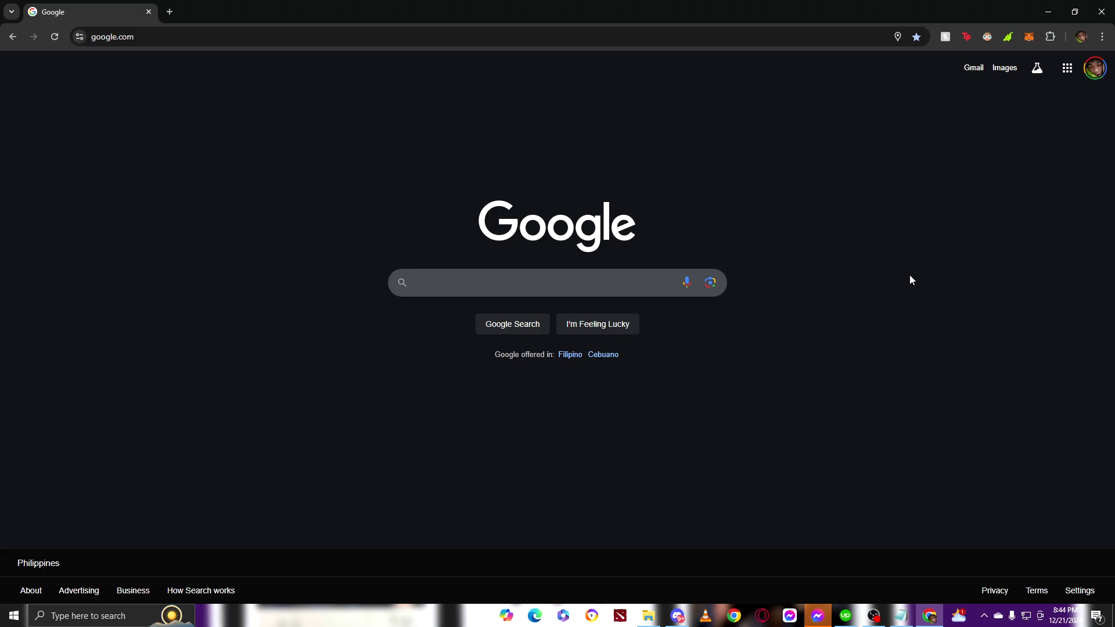
From Google Play's Genshin Impact page, download the Windows installer via Google Play Games
left_click(1068, 69)
left_click(1065, 188)
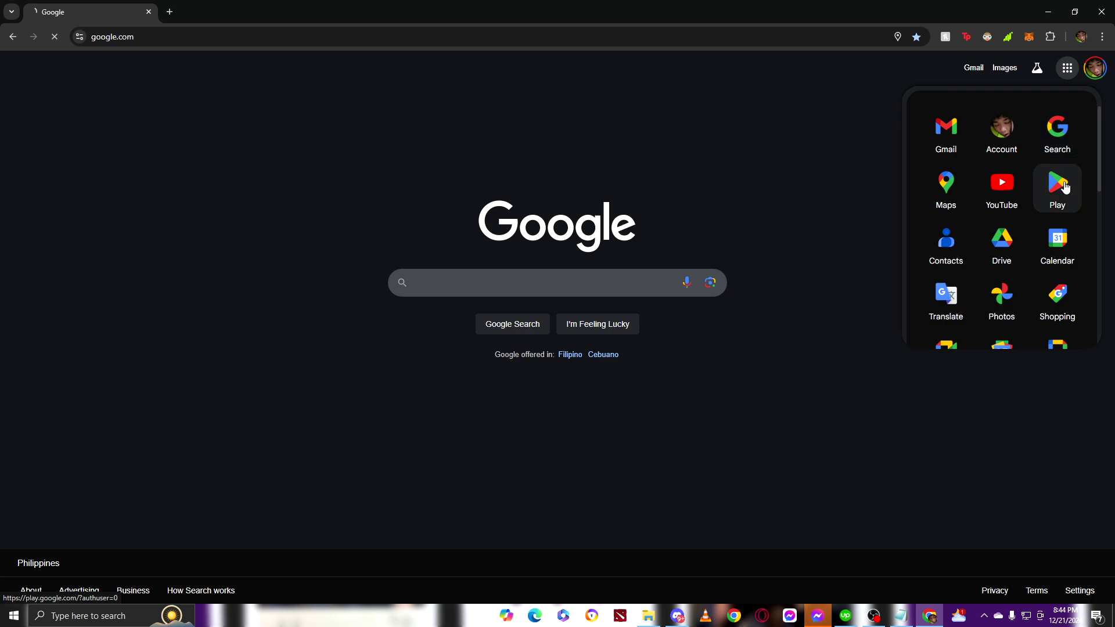
scroll(697, 292, "down", 2)
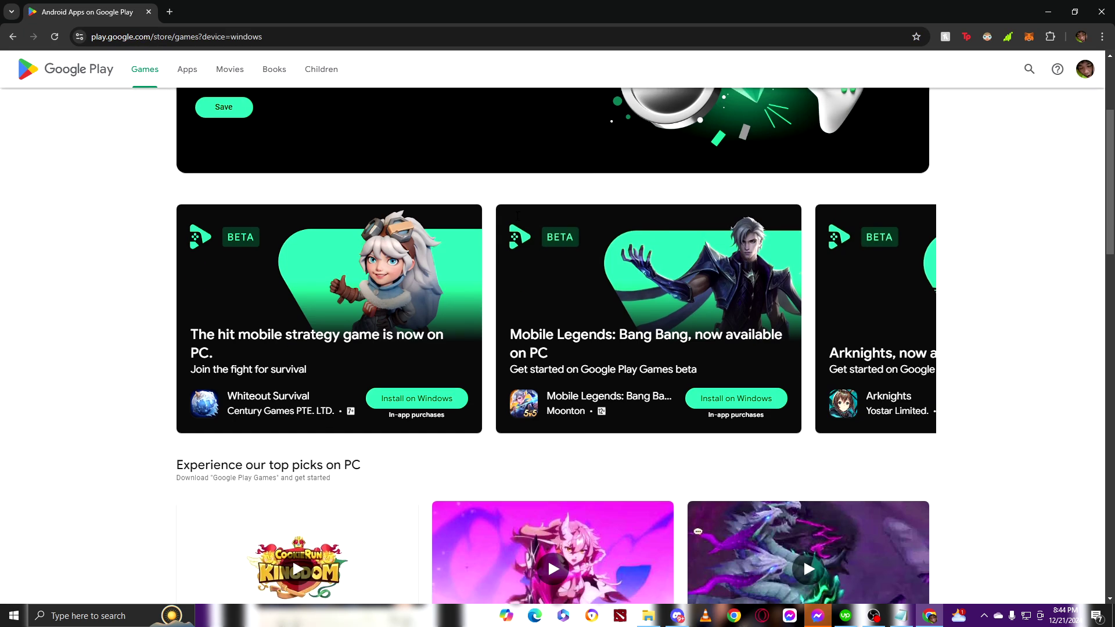
scroll(698, 292, "down", 2)
scroll(636, 298, "down", 2)
scroll(636, 299, "down", 2)
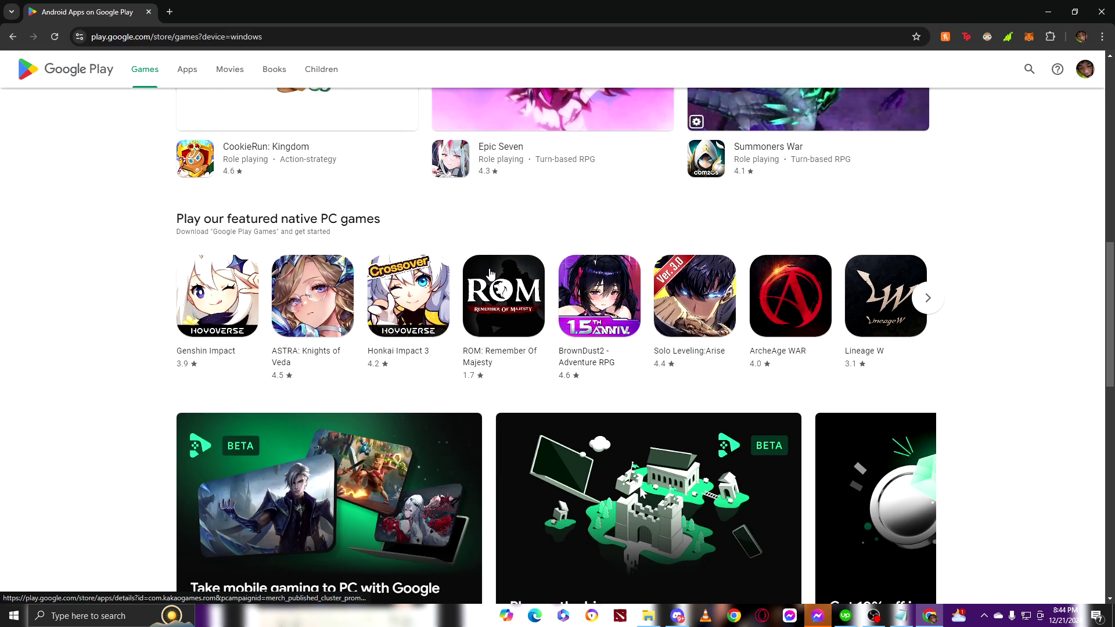
left_click(217, 329)
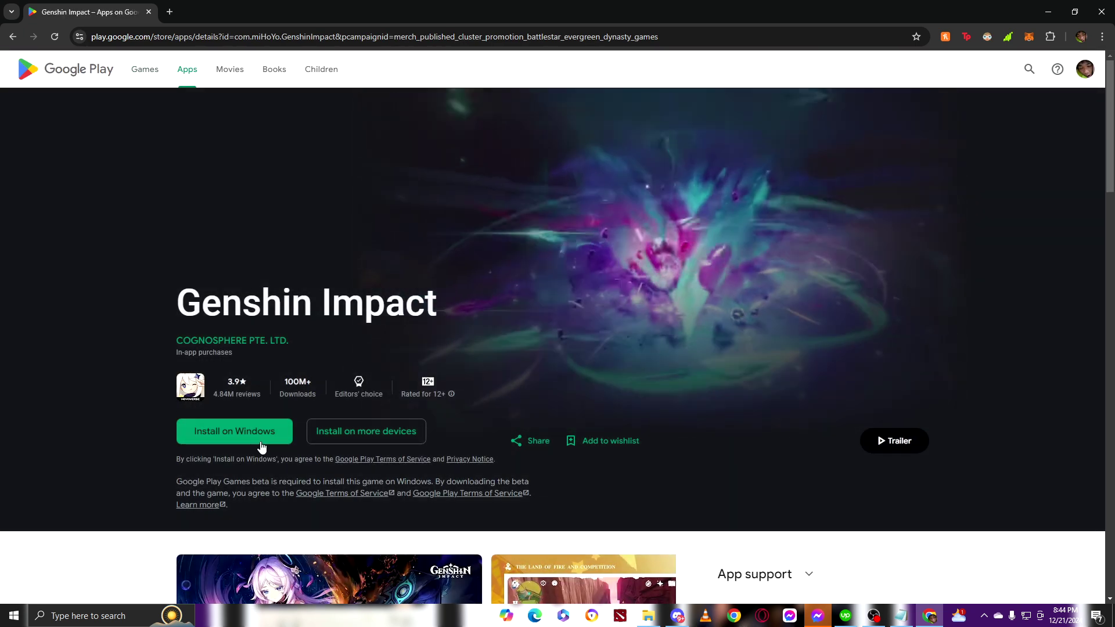
left_click(259, 437)
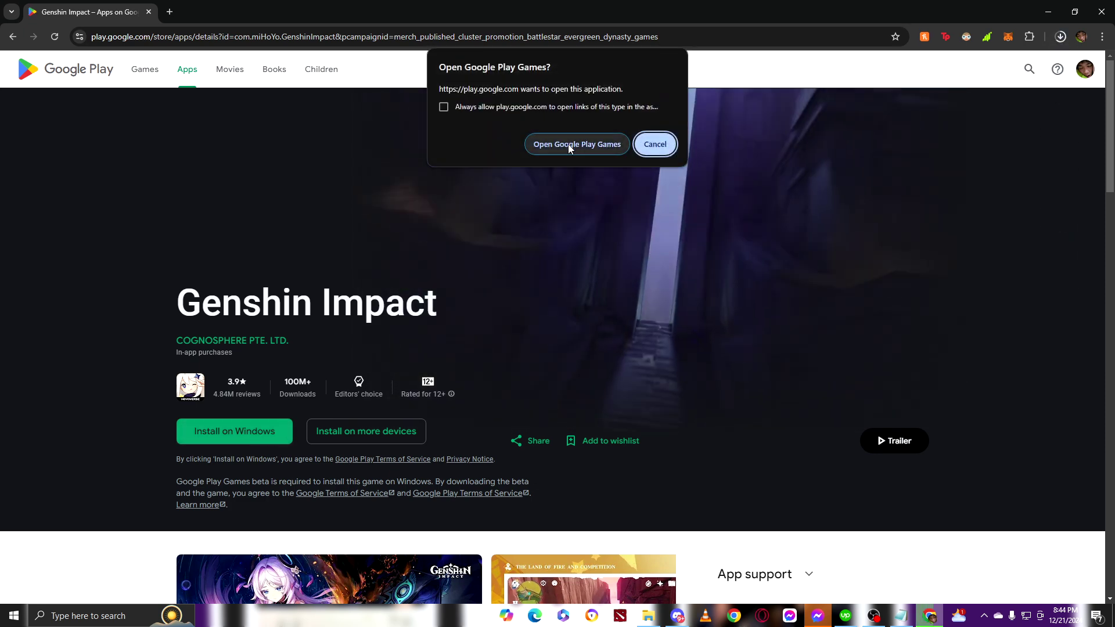
left_click(571, 146)
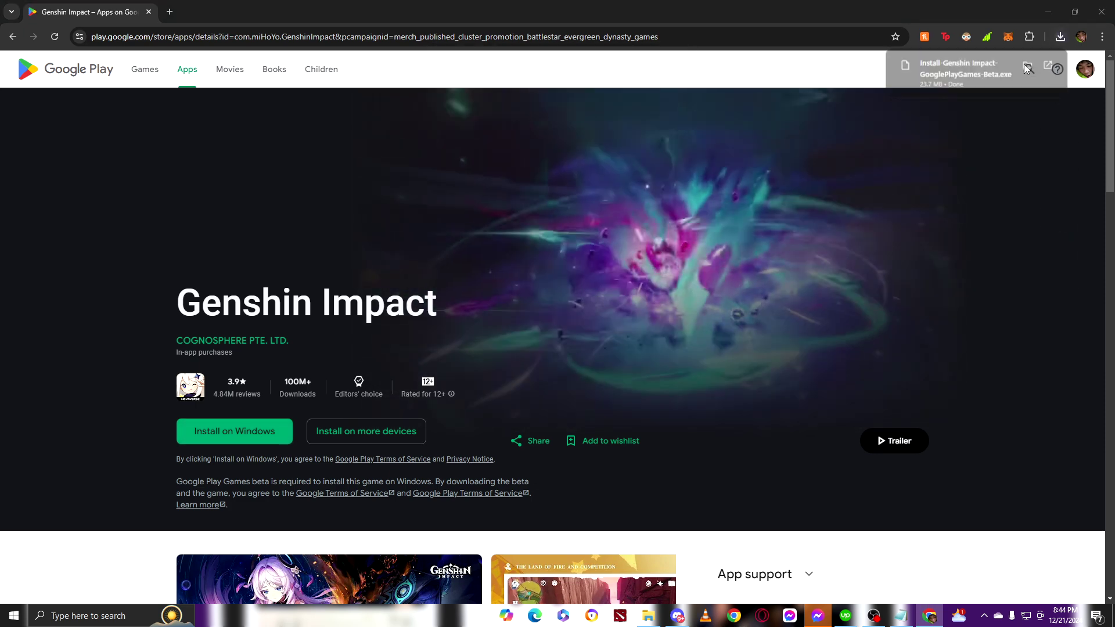
left_click(1060, 36)
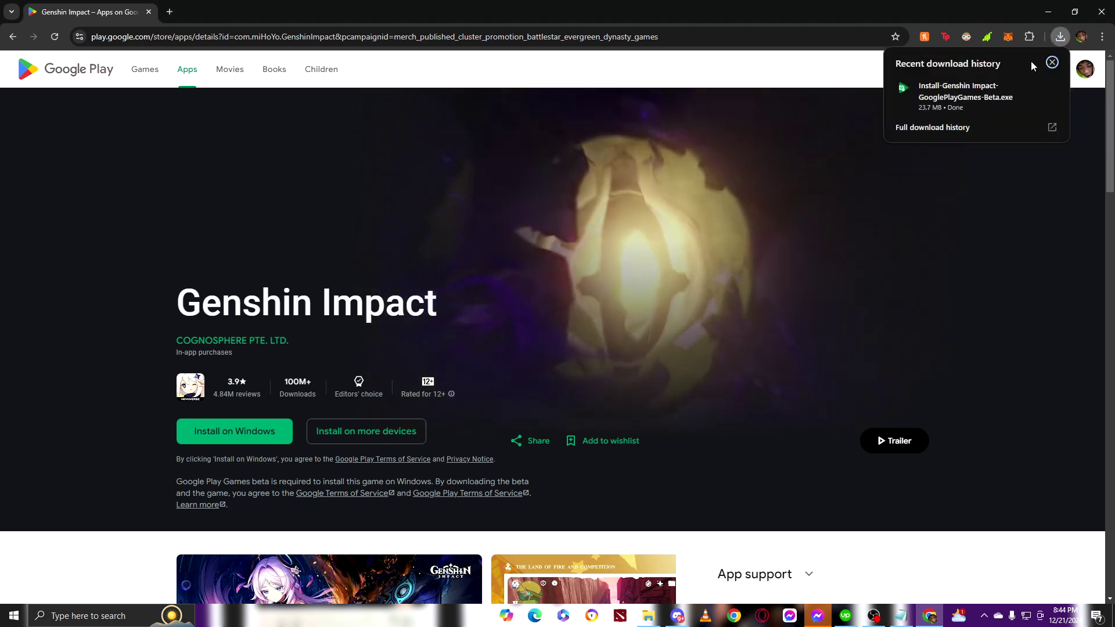
Run Install-Genshin Impact-GooglePlayGames-Beta from the Downloads folder
left_click(1032, 88)
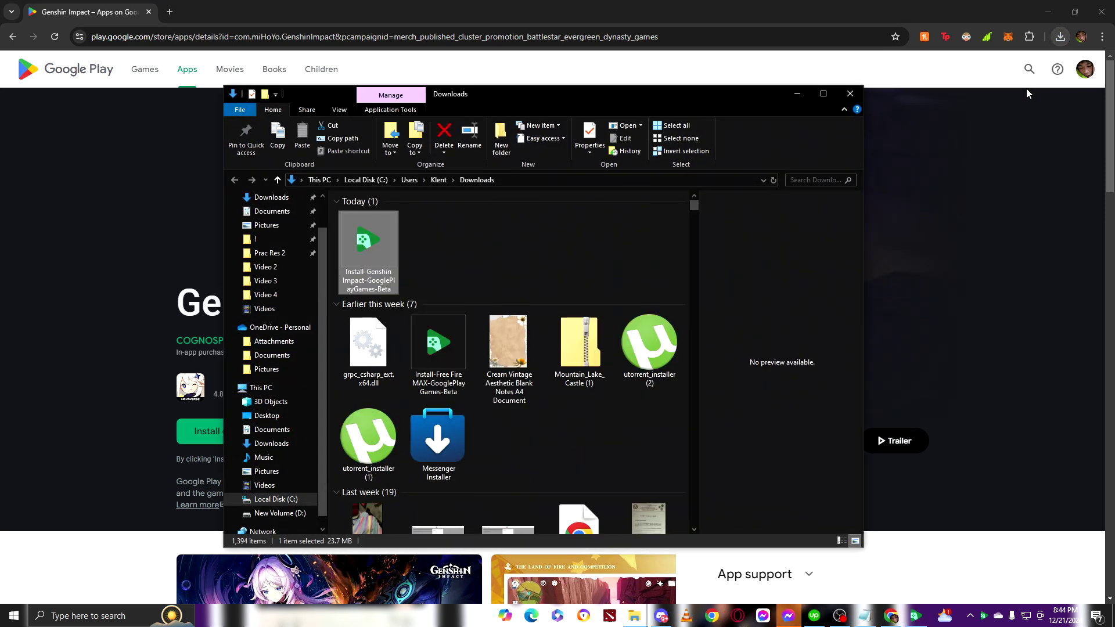
double_click(368, 254)
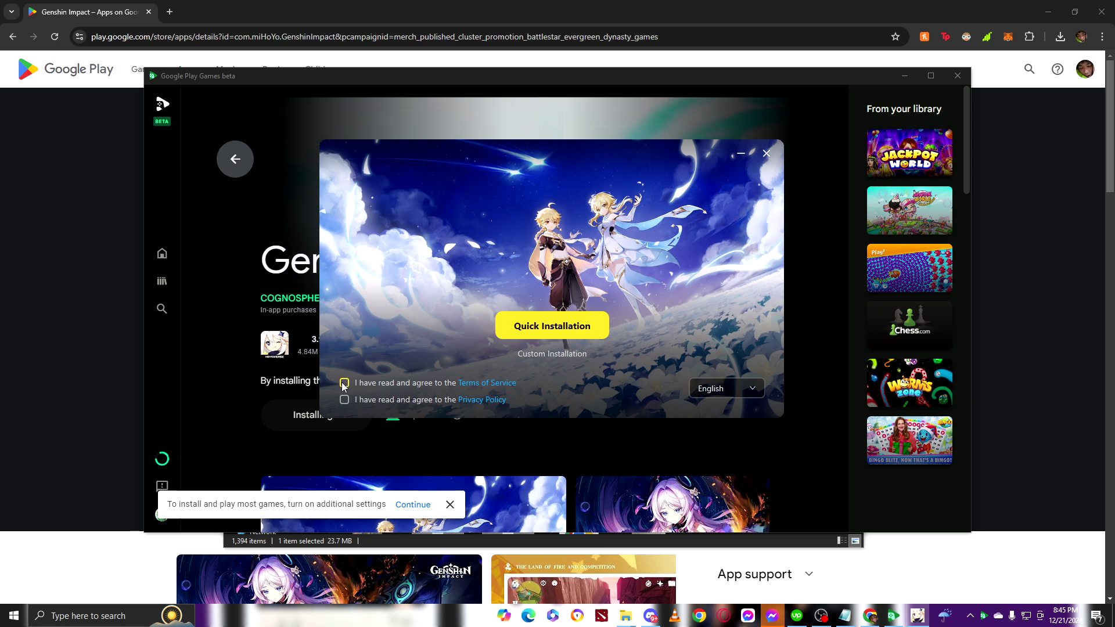
Run Quick Installation for Genshin Impact after accepting both agreements
left_click(565, 329)
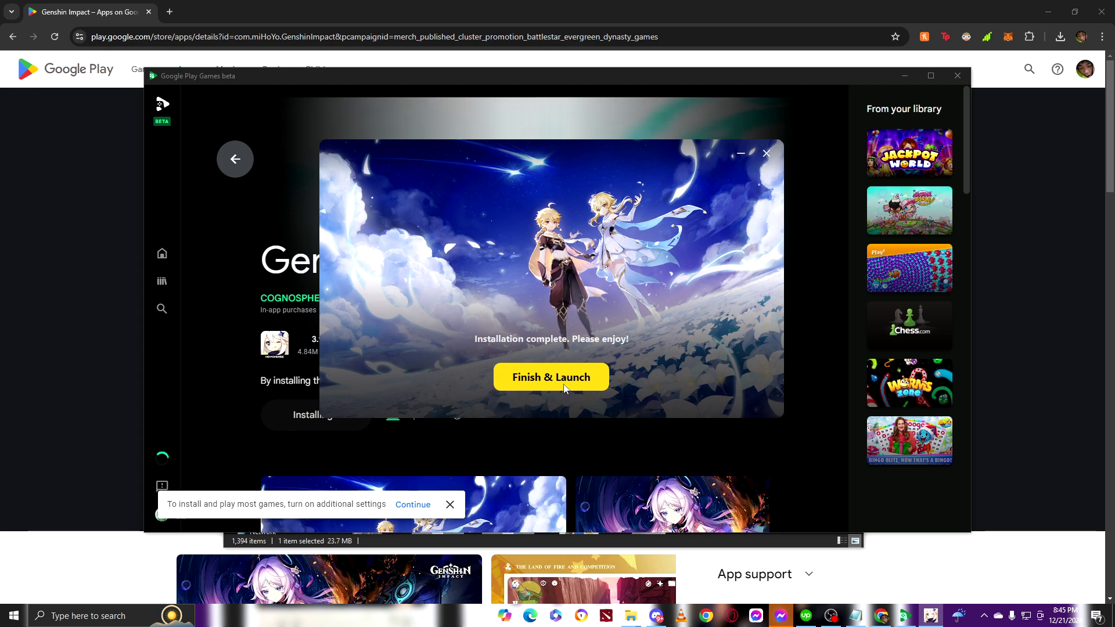
Choose Finish & Launch to reach Genshin Impact's page with its Play button
left_click(567, 389)
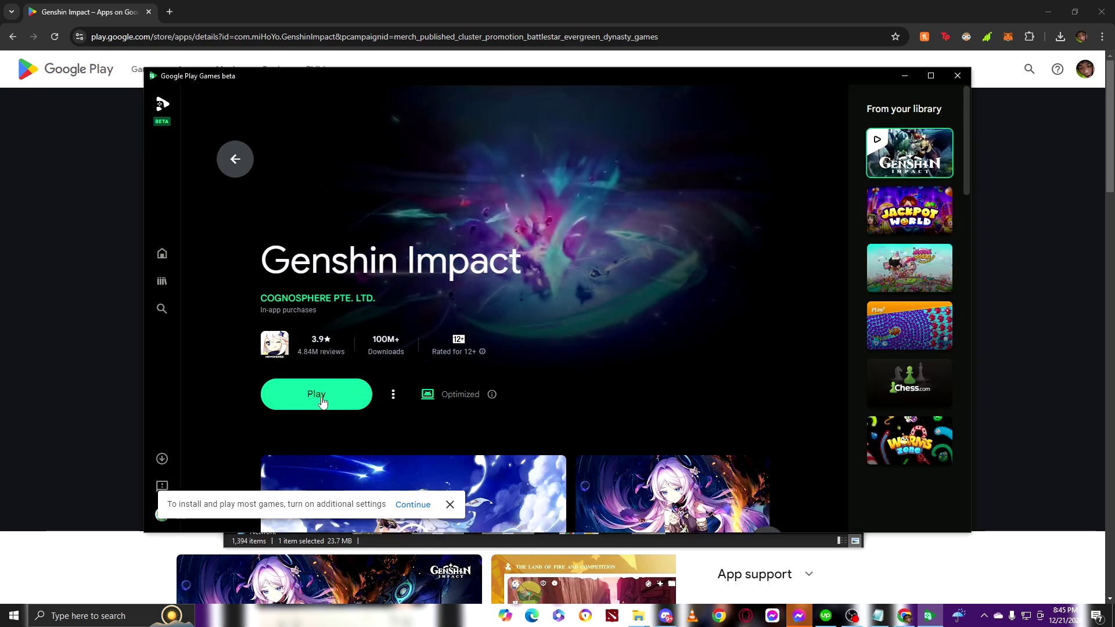